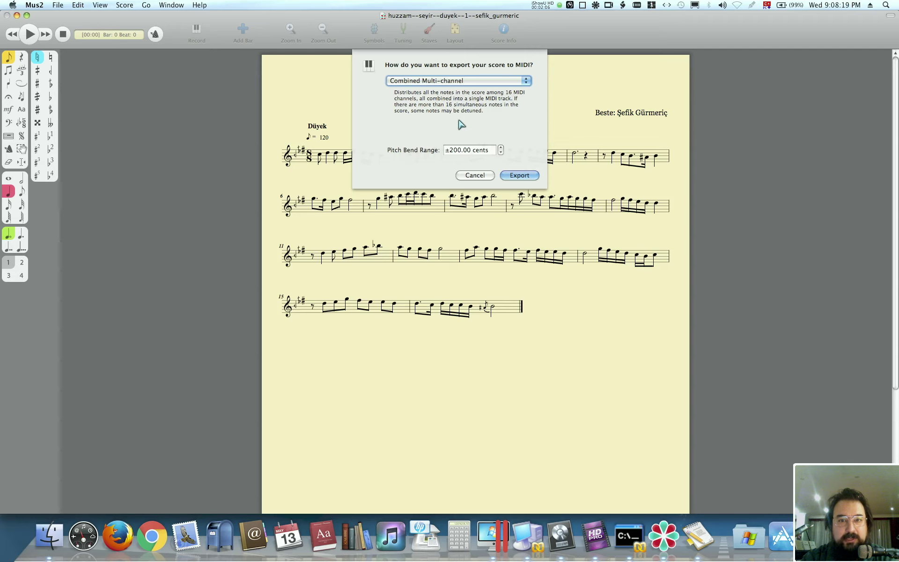
Step: Export the score to MIDI in Single Channel mode
{"action": "left_click", "coordinate": [470, 80]}
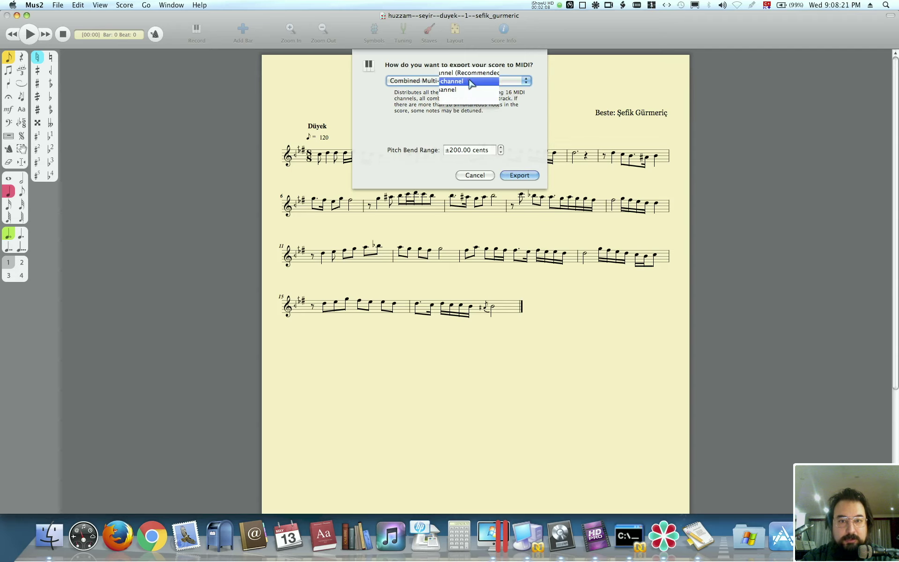
{"action": "left_click", "coordinate": [454, 88]}
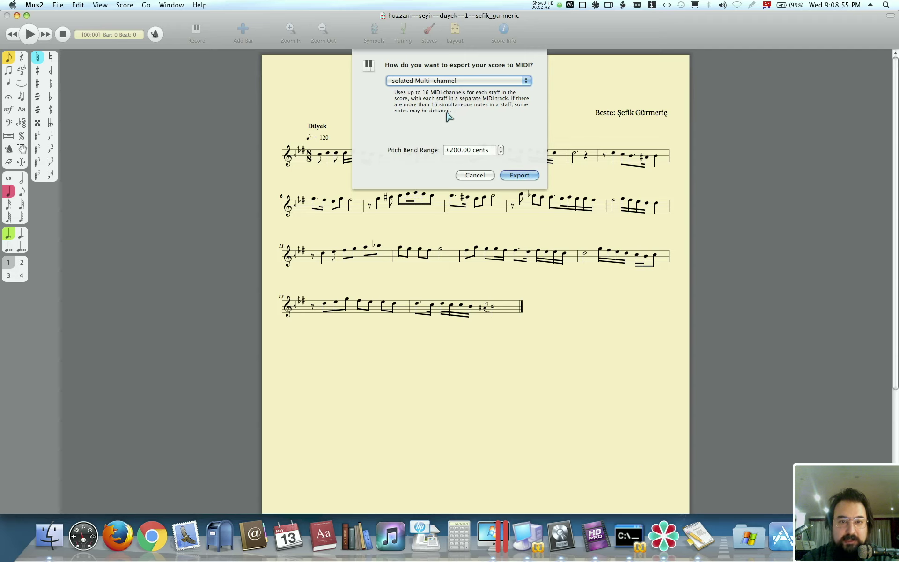
{"action": "left_click", "coordinate": [452, 84]}
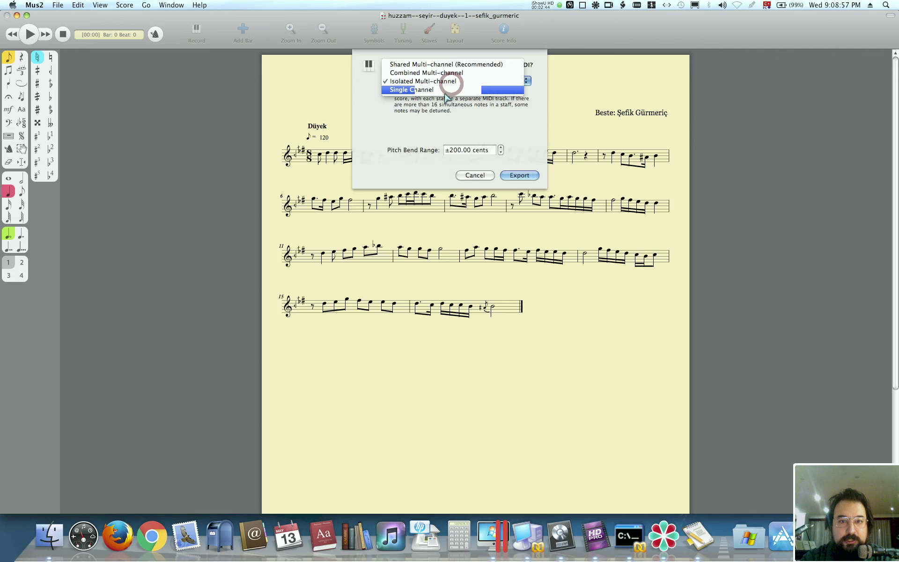
{"action": "left_click", "coordinate": [446, 92]}
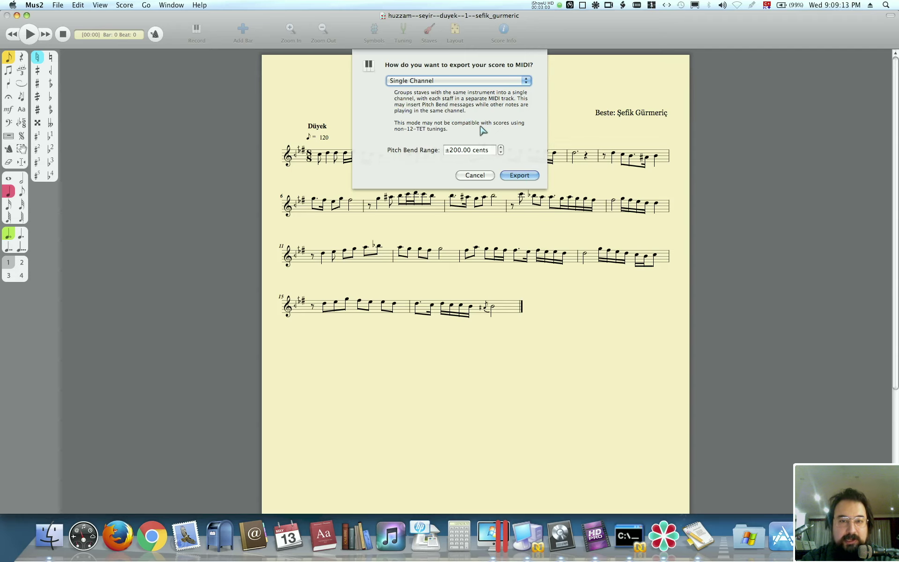
{"action": "left_click", "coordinate": [520, 176]}
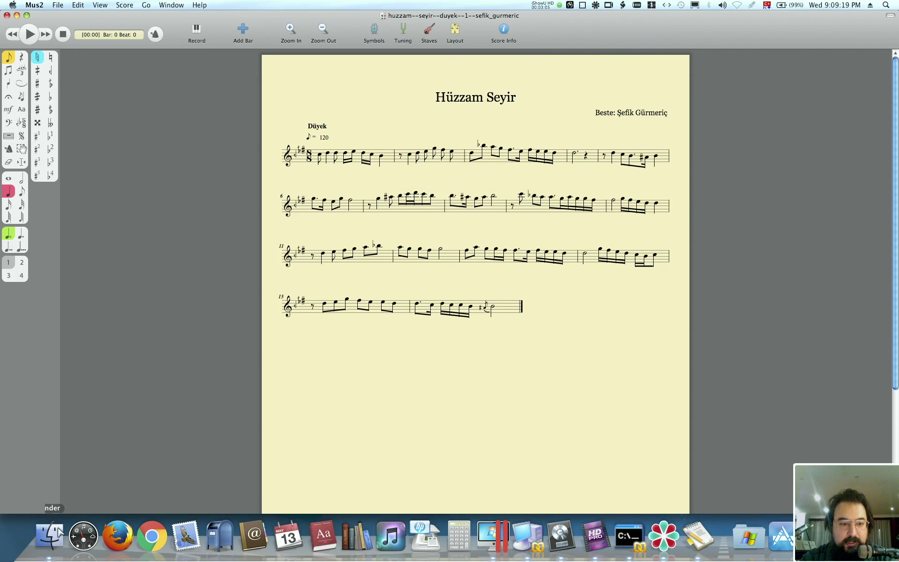
Step: Switch to Finder and open arelhuz.mid from the score folder in Logic Pro
{"action": "left_click", "coordinate": [166, 415]}
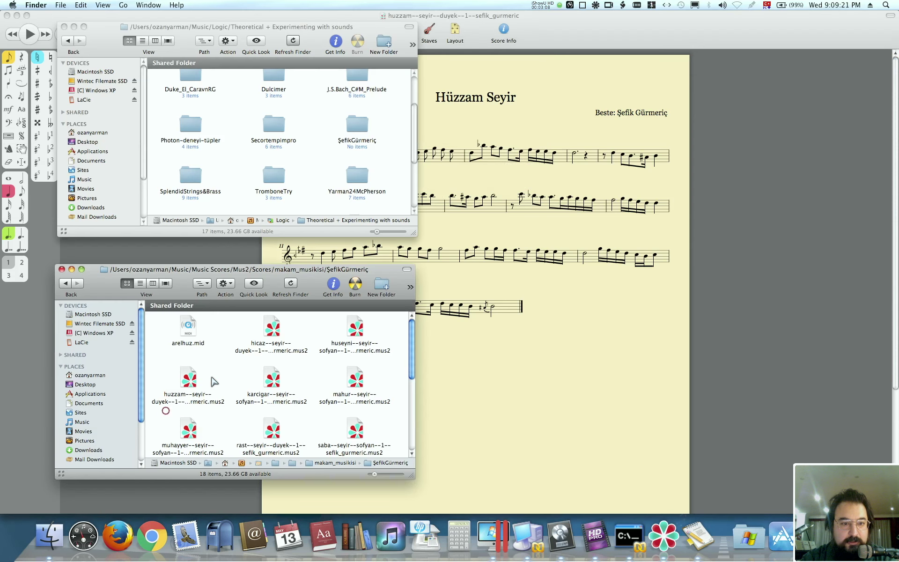
{"action": "left_click", "coordinate": [216, 361]}
{"action": "left_click", "coordinate": [187, 330]}
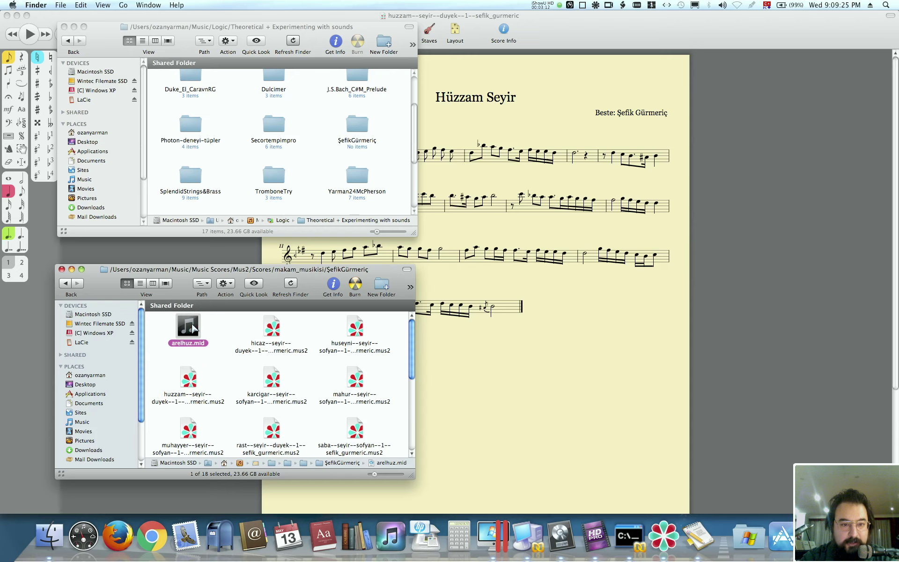
{"action": "left_click_drag", "start_coordinate": [187, 325], "coordinate": [562, 536]}
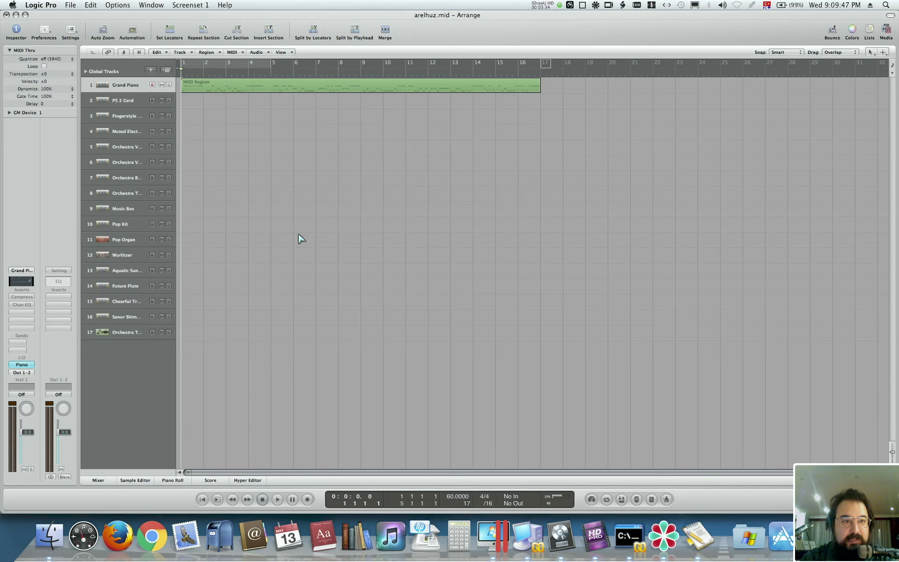
Step: Check the Core Audio device settings in the audio preferences
{"action": "left_click", "coordinate": [42, 6]}
{"action": "mouse_move", "coordinate": [45, 32]}
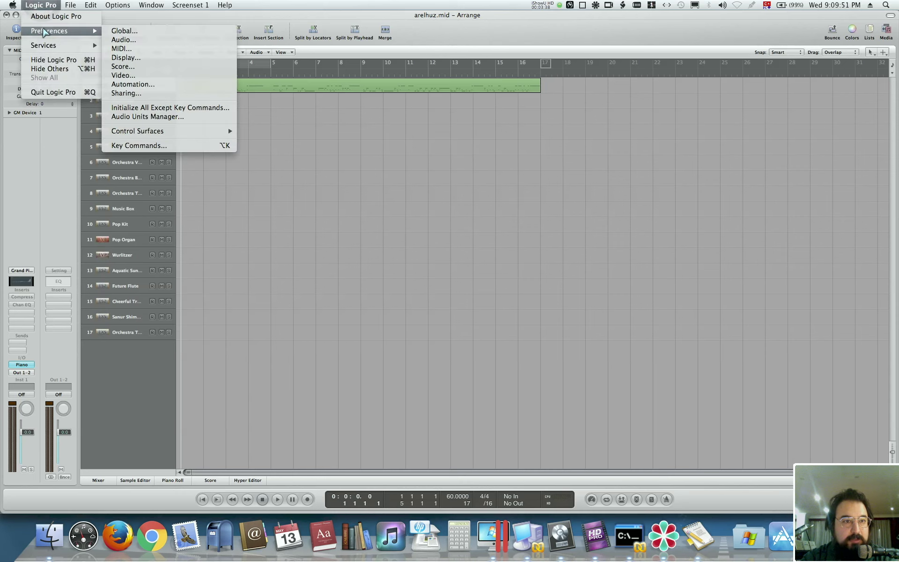
{"action": "left_click", "coordinate": [119, 41]}
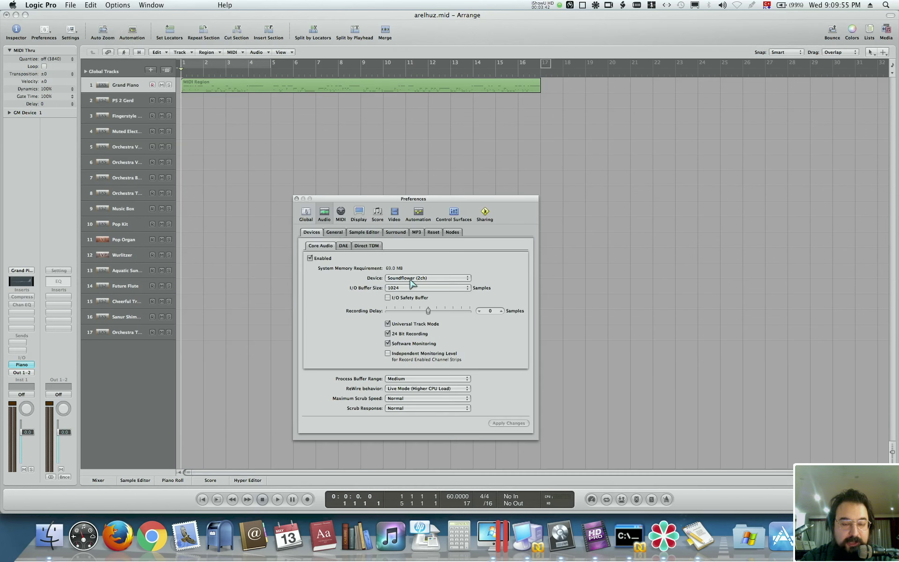
{"action": "left_click", "coordinate": [296, 199]}
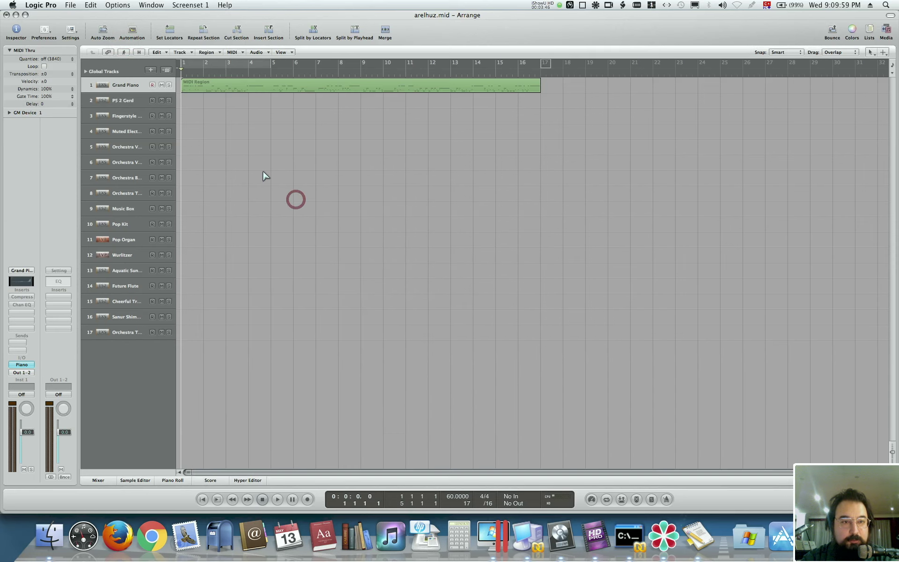
Step: Play the opening bars of the imported MIDI region, stop, and return the playhead to the start
{"action": "key", "text": "space"}
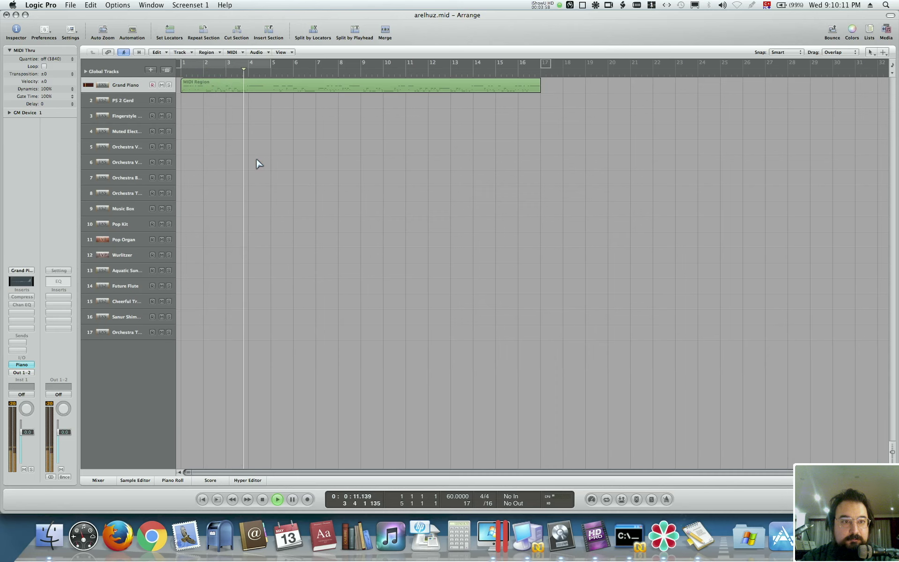
{"action": "key", "text": "space"}
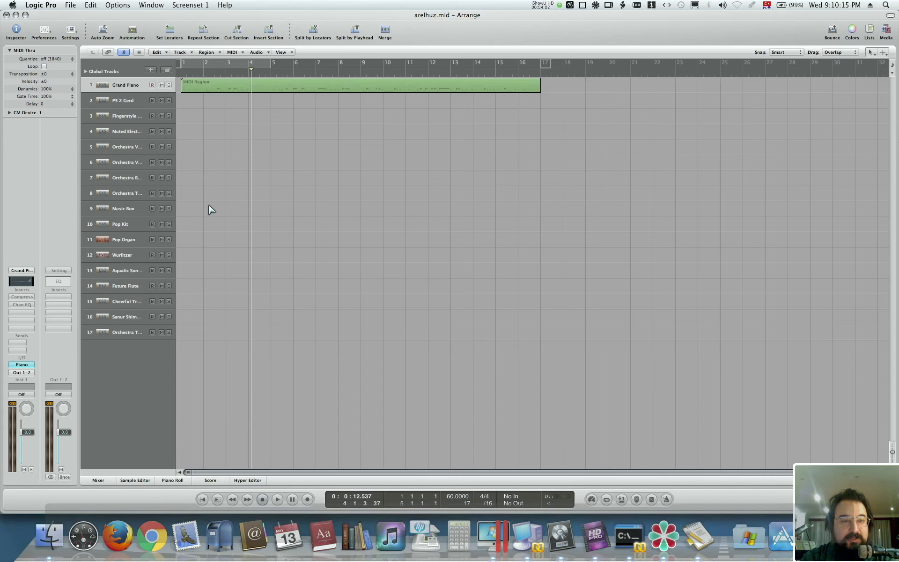
{"action": "left_click", "coordinate": [180, 71]}
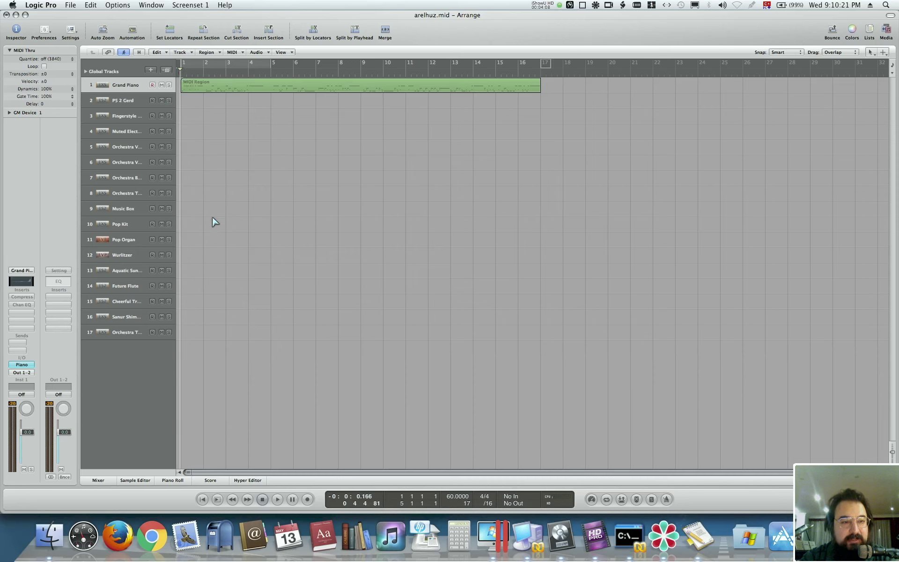
Step: Examine the Grand Piano track's GarageBand Piano instrument, its available settings and presets
{"action": "left_click", "coordinate": [21, 365]}
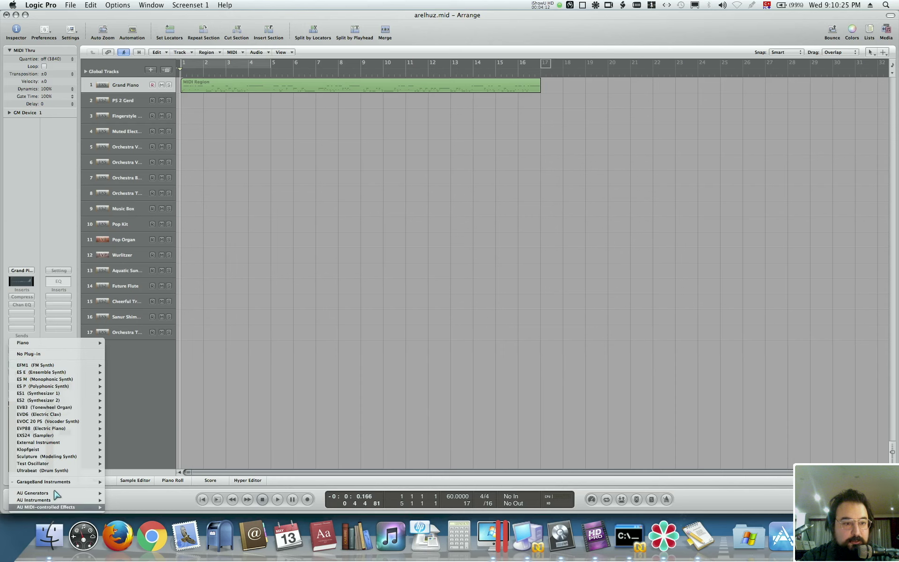
{"action": "mouse_move", "coordinate": [59, 483]}
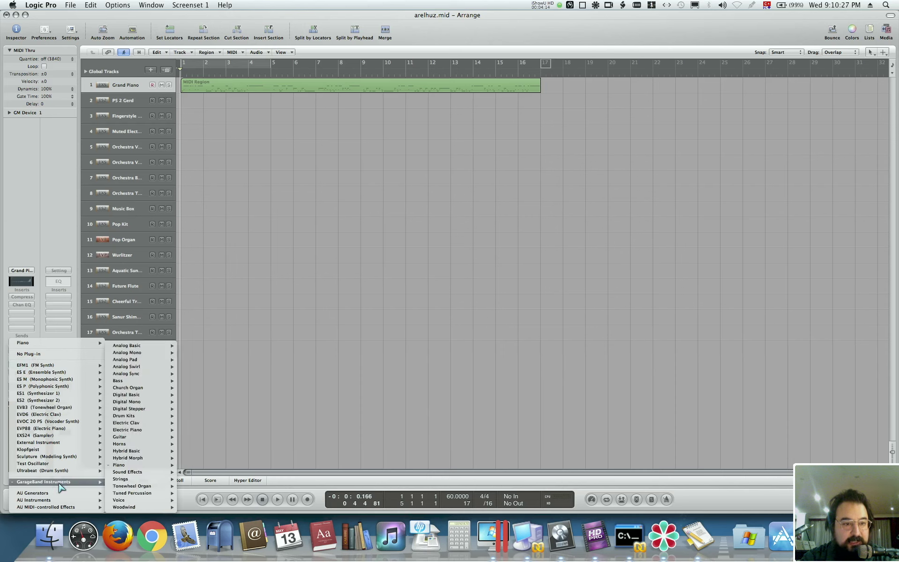
{"action": "left_click", "coordinate": [35, 233]}
{"action": "left_click", "coordinate": [21, 364]}
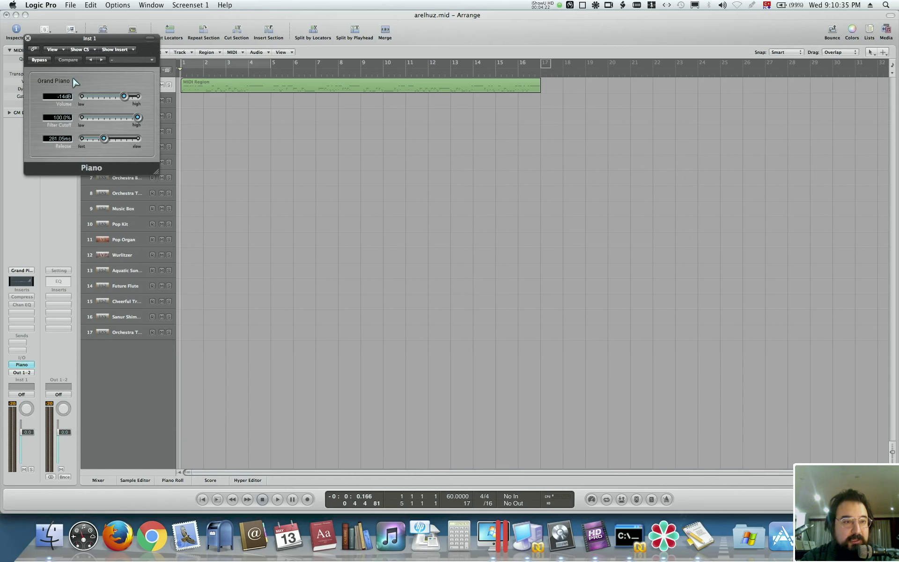
{"action": "left_click", "coordinate": [125, 60]}
{"action": "left_click", "coordinate": [119, 58]}
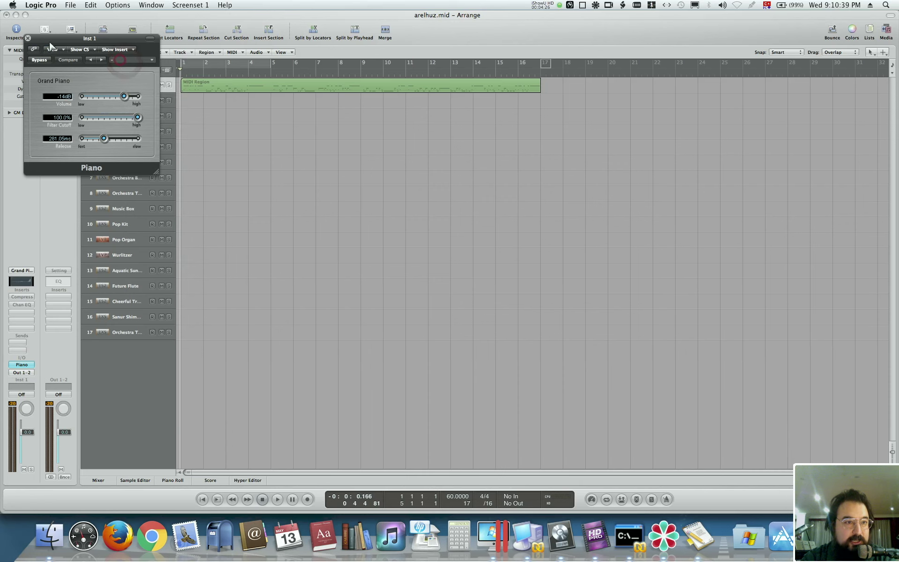
{"action": "left_click", "coordinate": [28, 39]}
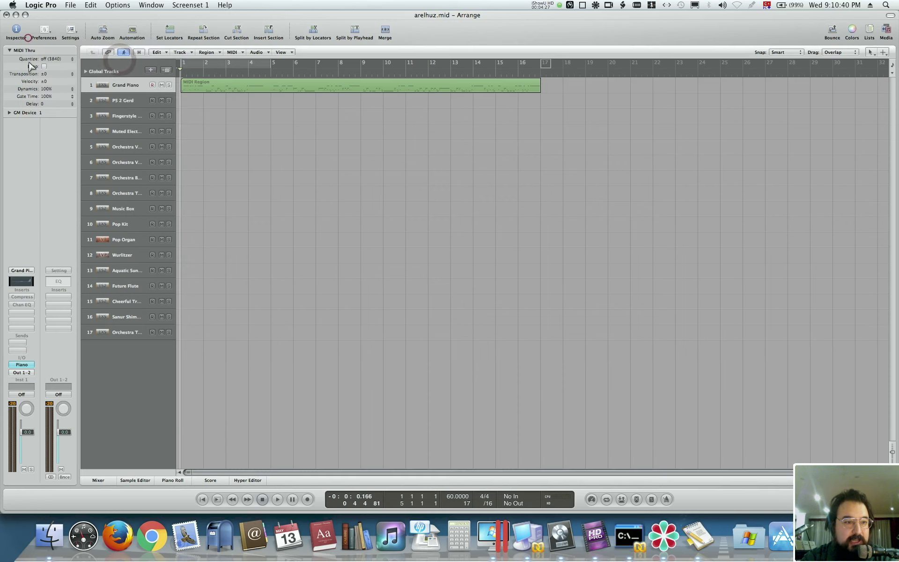
{"action": "left_click", "coordinate": [47, 359]}
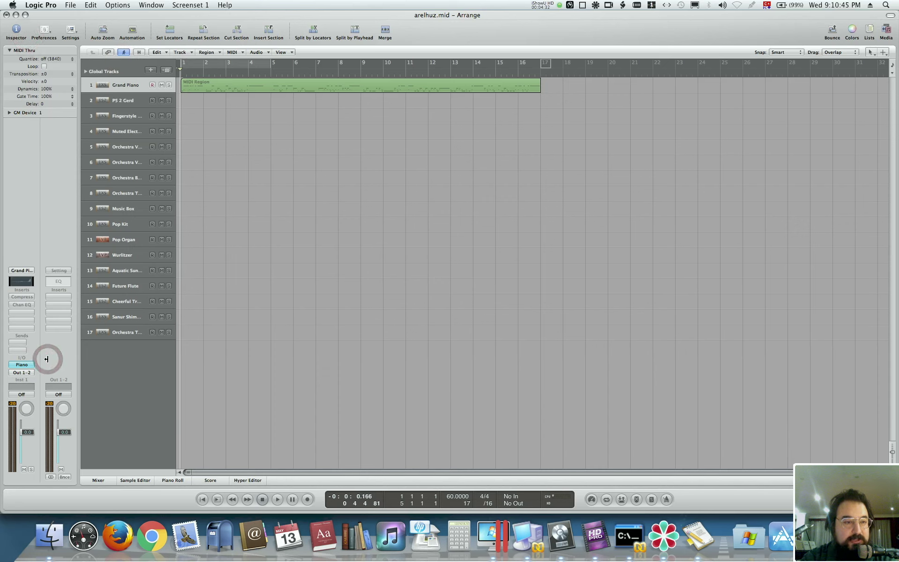
Step: Replace the Grand Piano track's instrument with the stereo EXS24 sampler
{"action": "left_click", "coordinate": [23, 364]}
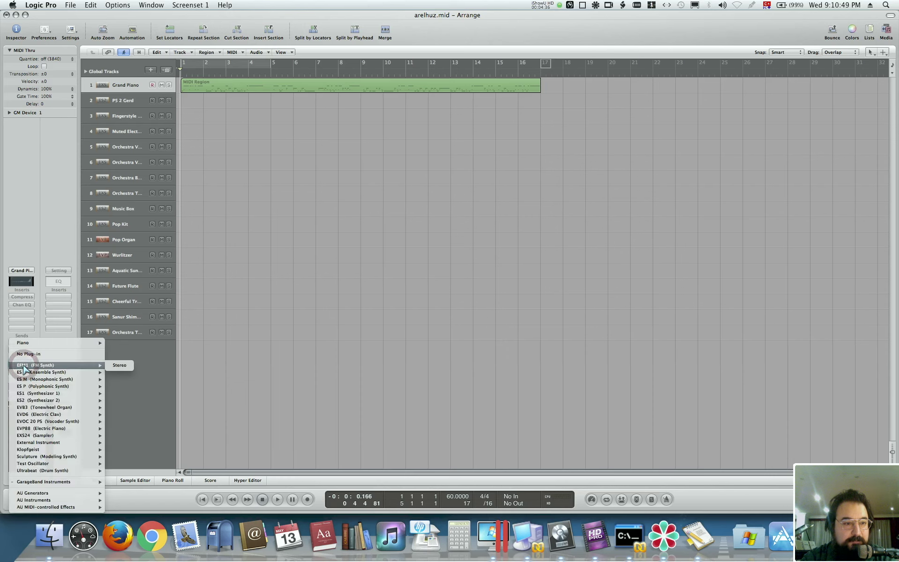
{"action": "mouse_move", "coordinate": [54, 433]}
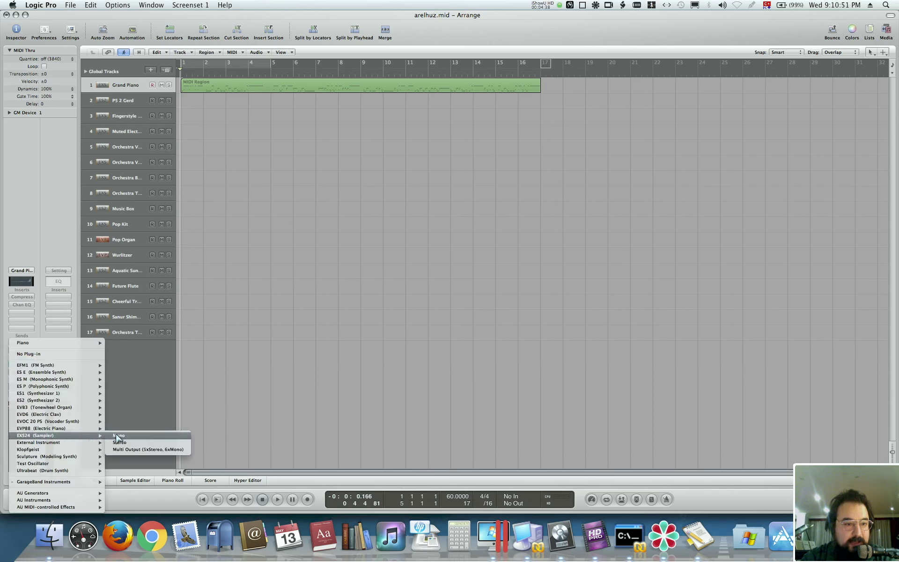
{"action": "left_click", "coordinate": [121, 441]}
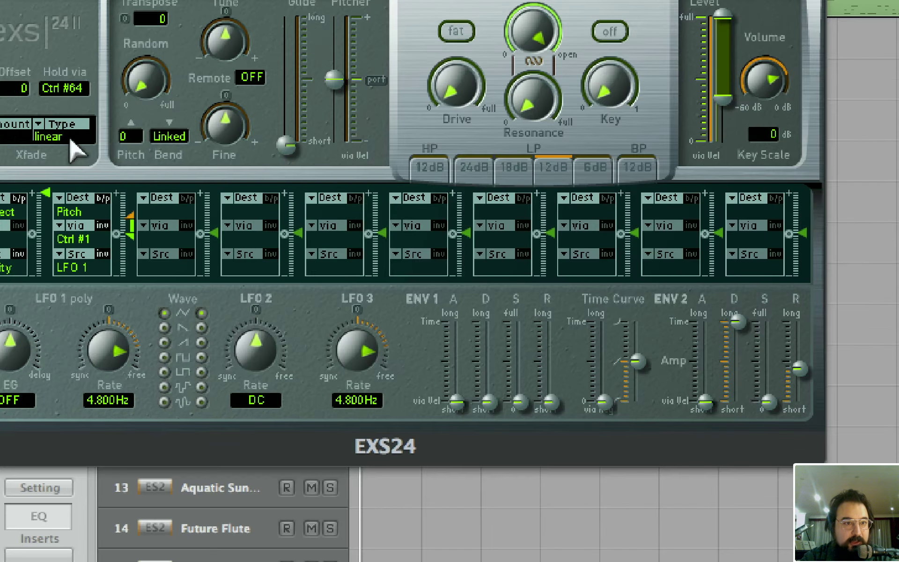
Step: Set the EXS24 sampler's pitch bend range to 2 and play the start of the region to check the tuning
{"action": "left_click", "coordinate": [130, 135]}
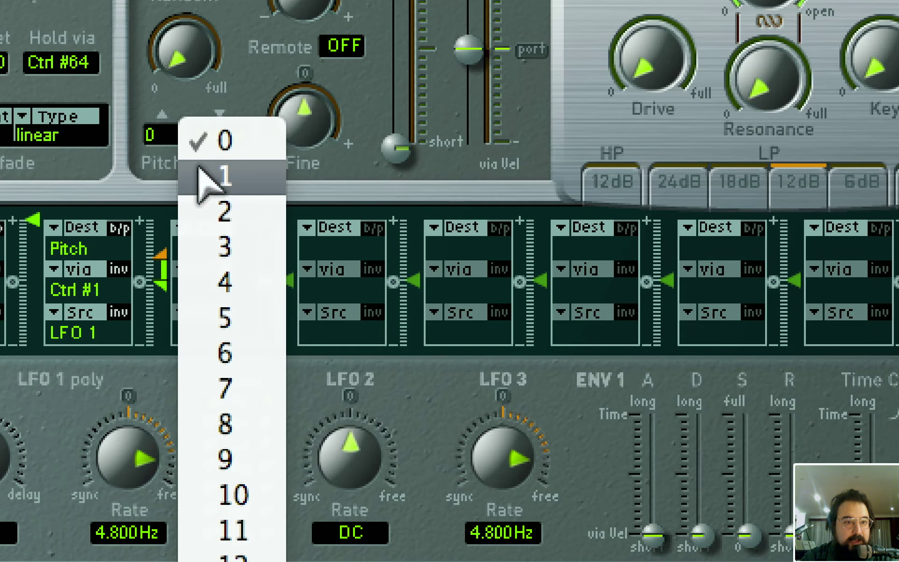
{"action": "left_click", "coordinate": [230, 211]}
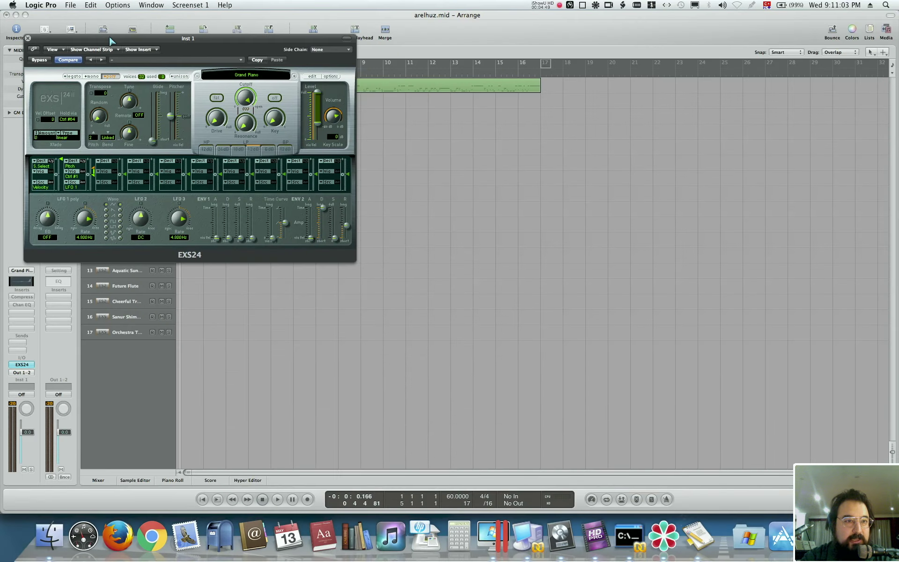
{"action": "left_click_drag", "start_coordinate": [107, 35], "coordinate": [334, 113]}
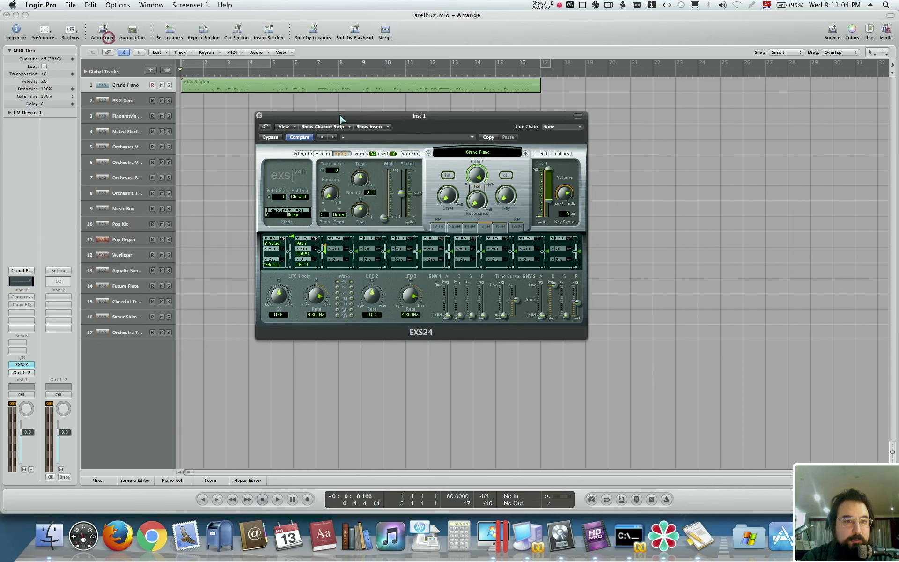
{"action": "left_click", "coordinate": [258, 116]}
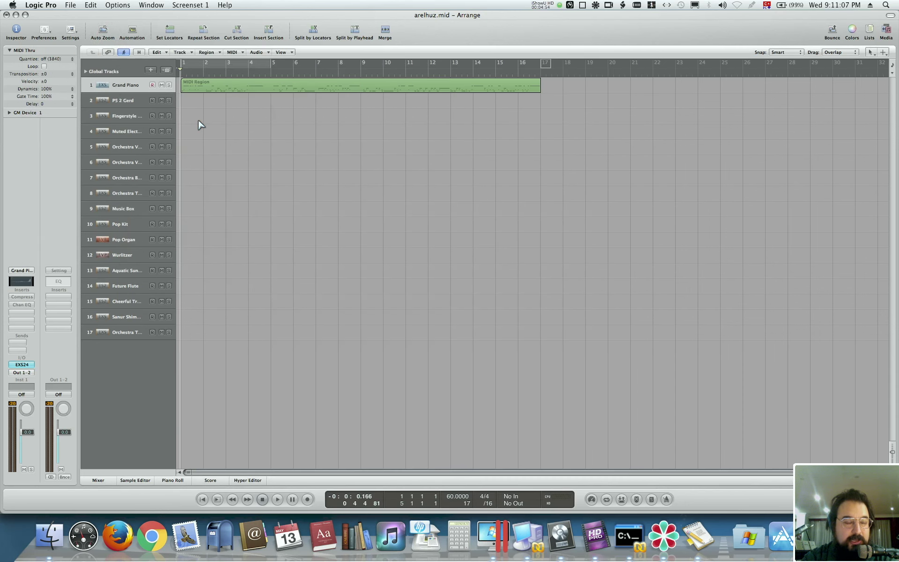
{"action": "key", "text": "space"}
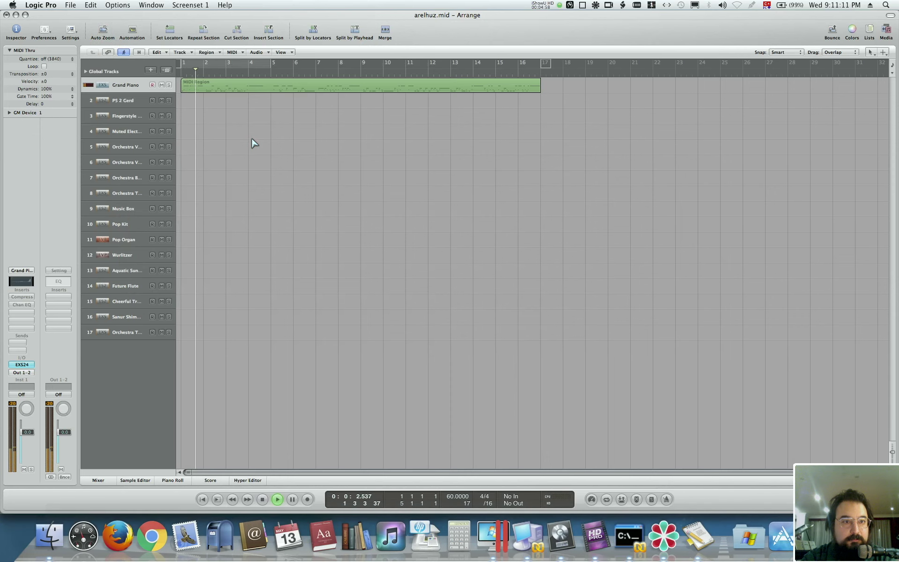
{"action": "key", "text": "space"}
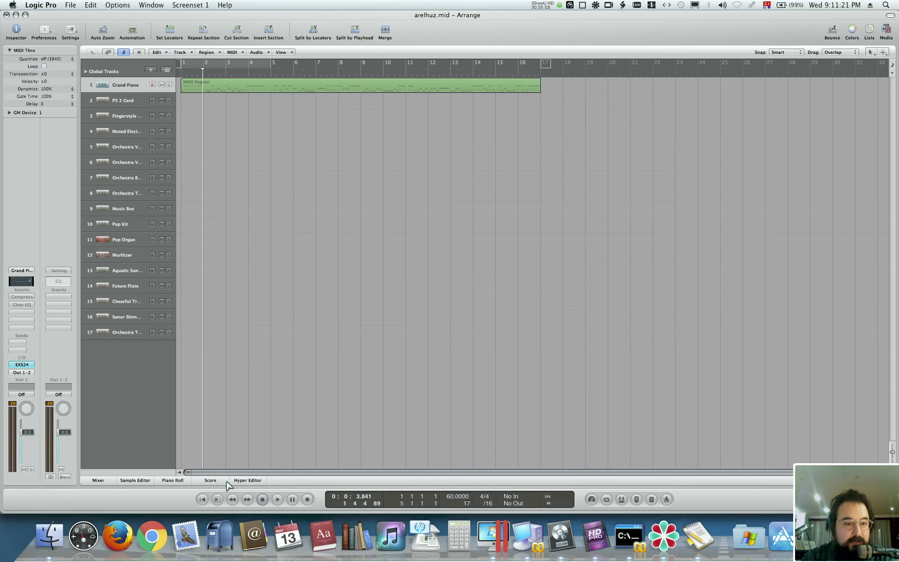
Step: Show the MIDI region in an enlarged Piano Roll with its pitch bend data beneath the notes, and play it briefly
{"action": "left_click", "coordinate": [181, 481]}
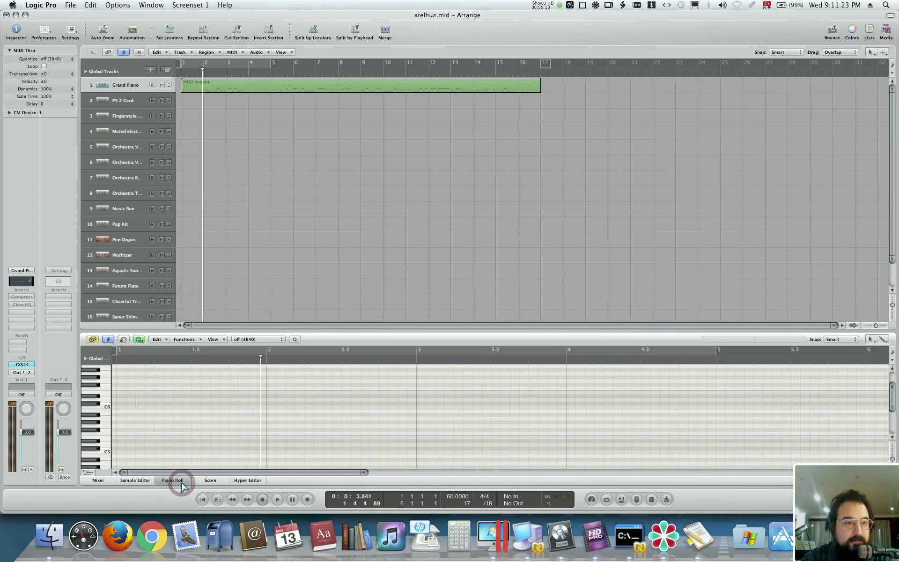
{"action": "left_click", "coordinate": [199, 83]}
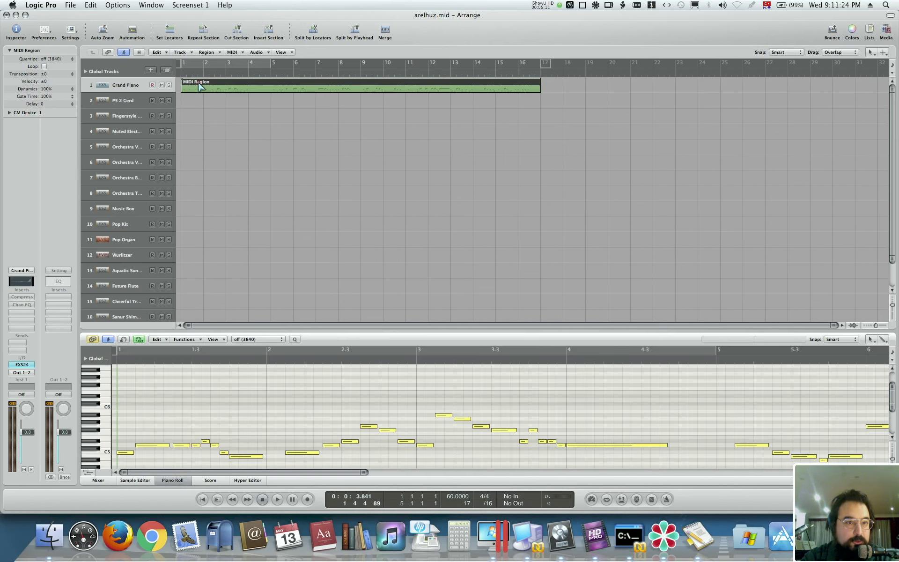
{"action": "left_click", "coordinate": [218, 328]}
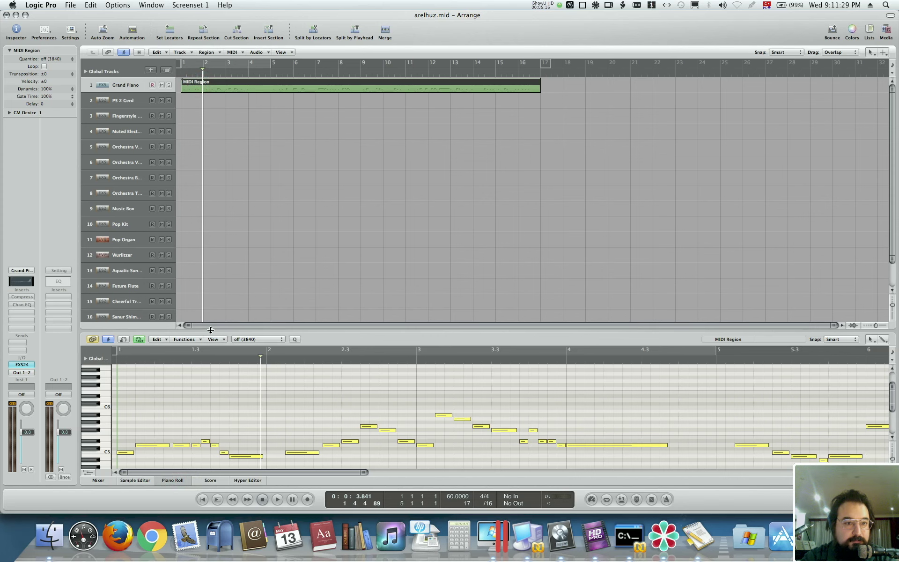
{"action": "left_click_drag", "start_coordinate": [210, 331], "coordinate": [226, 247]}
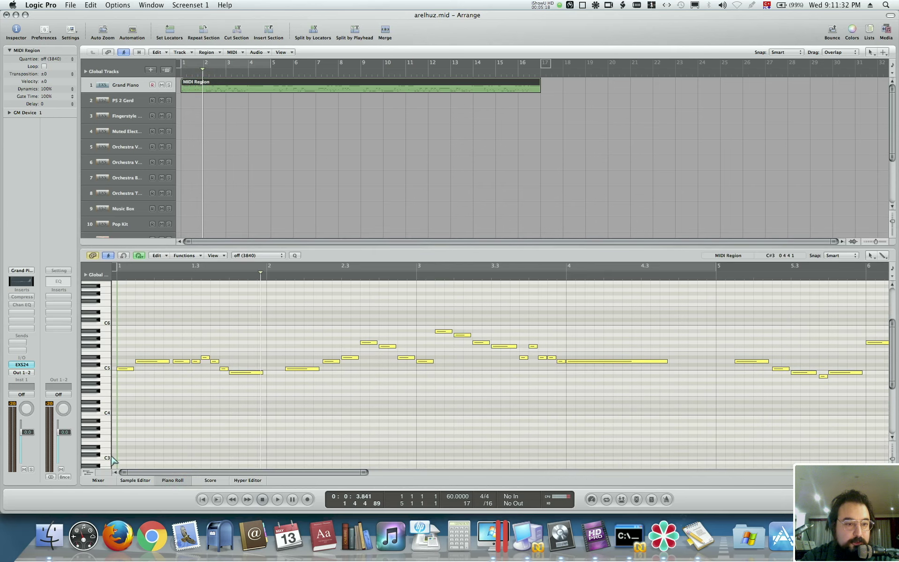
{"action": "left_click", "coordinate": [88, 472]}
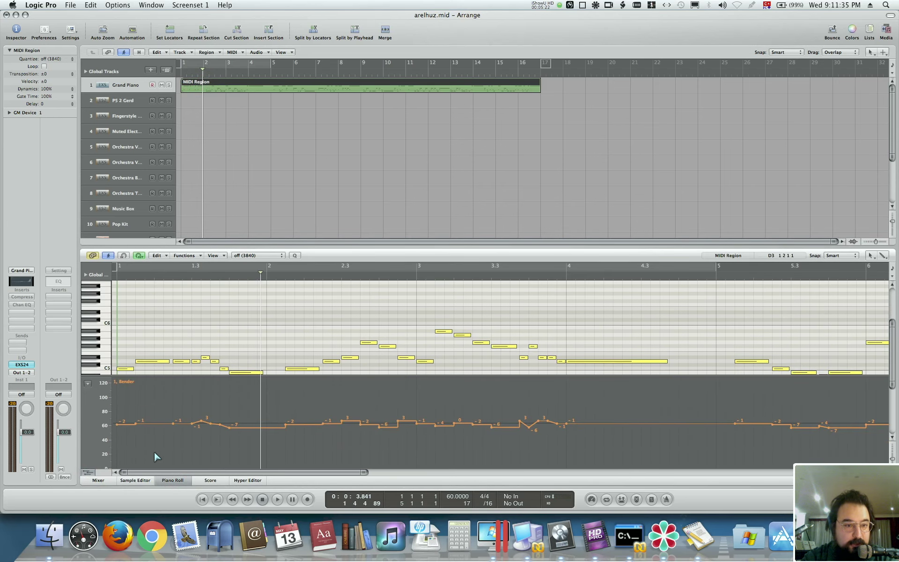
{"action": "key", "text": "space"}
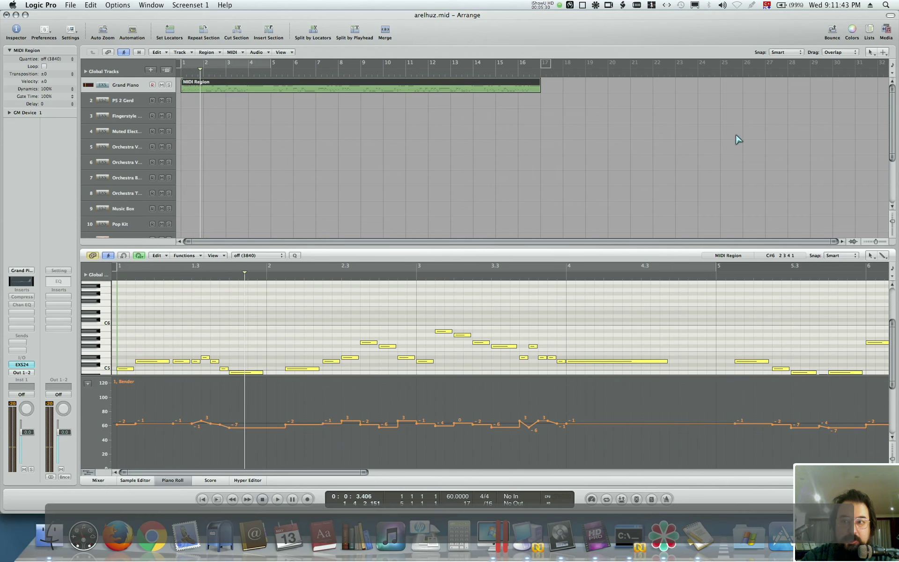
Step: Show the MIDI region's event list with its notes and pitch bend events, and play the region from the start
{"action": "left_click", "coordinate": [869, 31]}
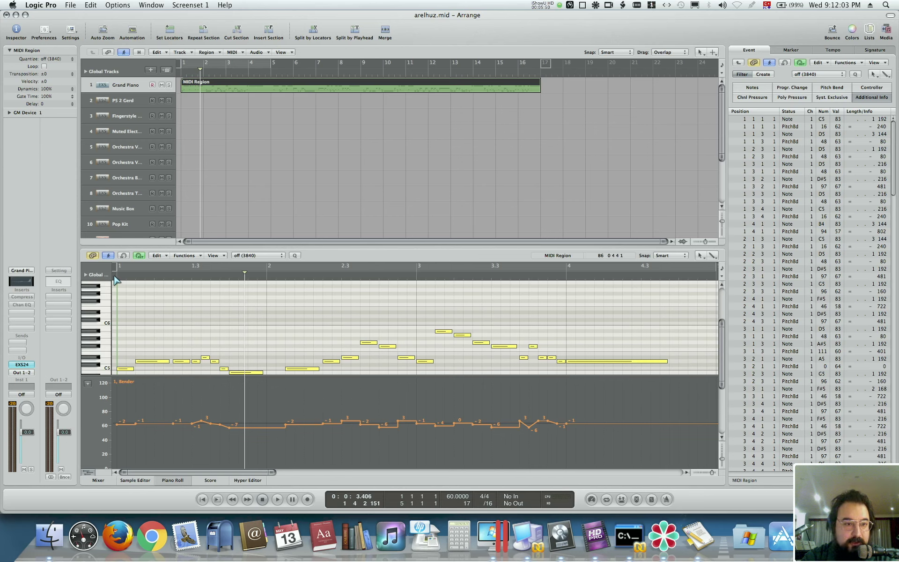
{"action": "key", "text": "Return"}
{"action": "key", "text": "space"}
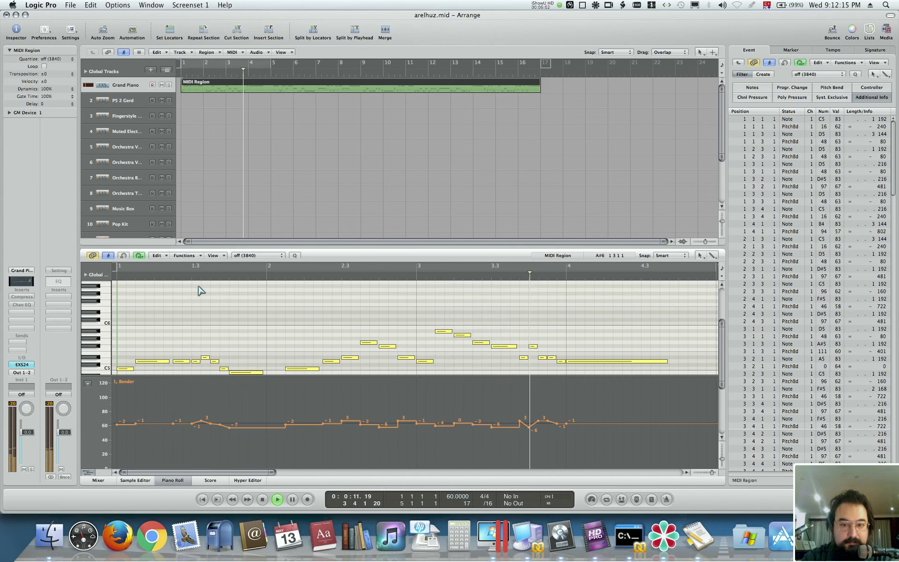
{"action": "key", "text": "space"}
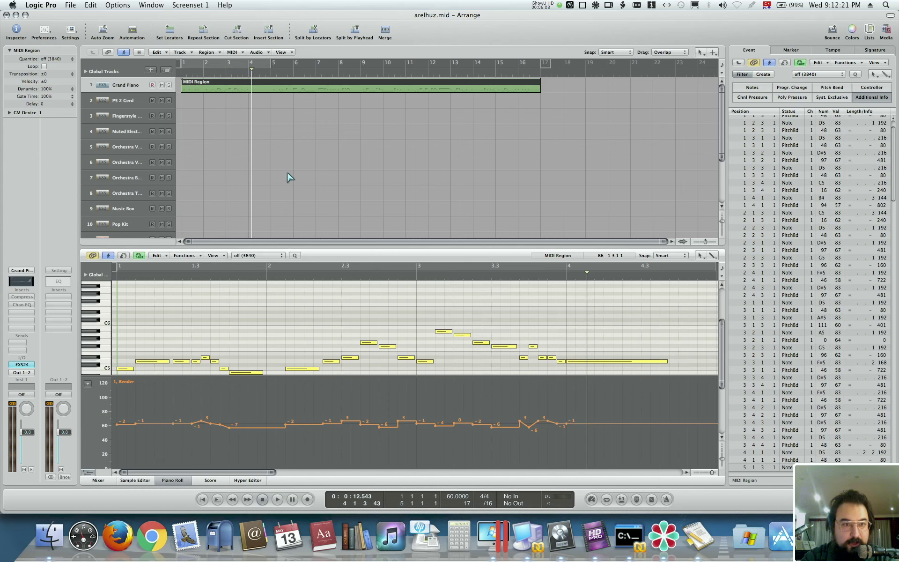
Step: Switch to Mus2 and set up a MIDI export of the Hüzzam Seyir score named arelhuz2, using the Isolated Multi-channel mode
{"action": "left_click", "coordinate": [664, 535]}
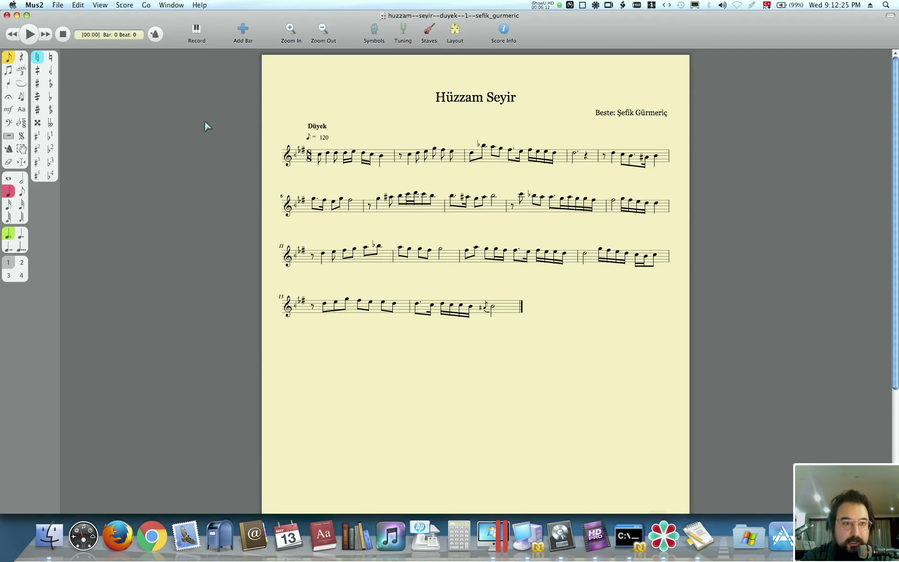
{"action": "left_click", "coordinate": [57, 6]}
{"action": "mouse_move", "coordinate": [83, 91]}
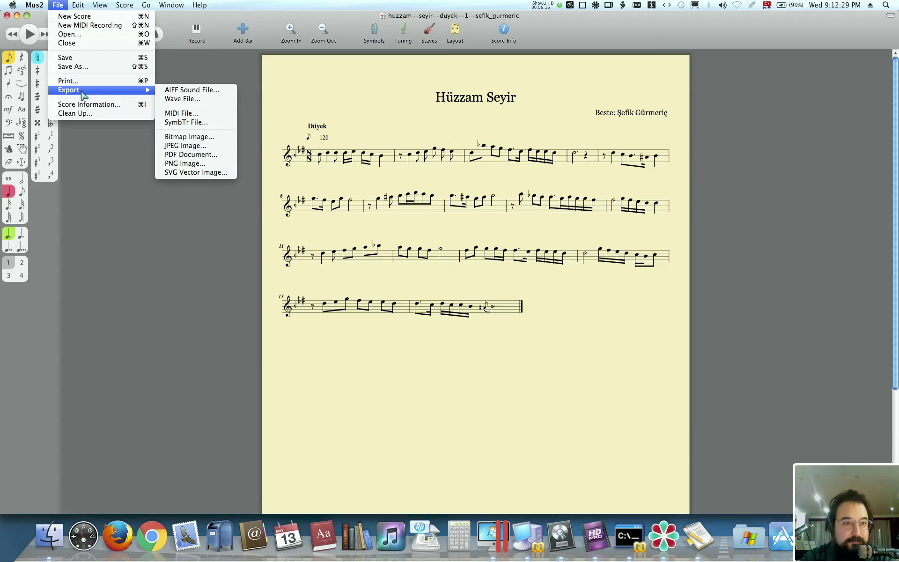
{"action": "left_click", "coordinate": [167, 114]}
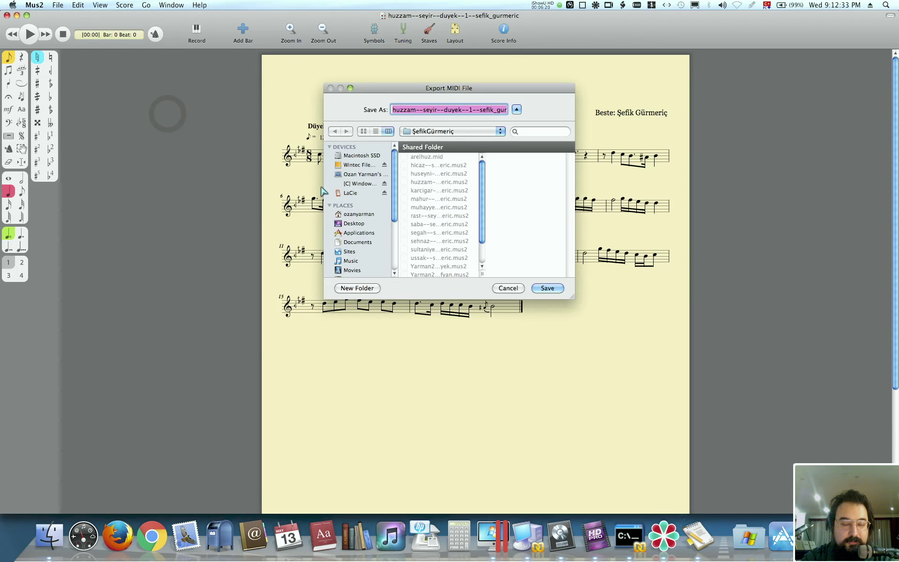
{"action": "left_click", "coordinate": [438, 157]}
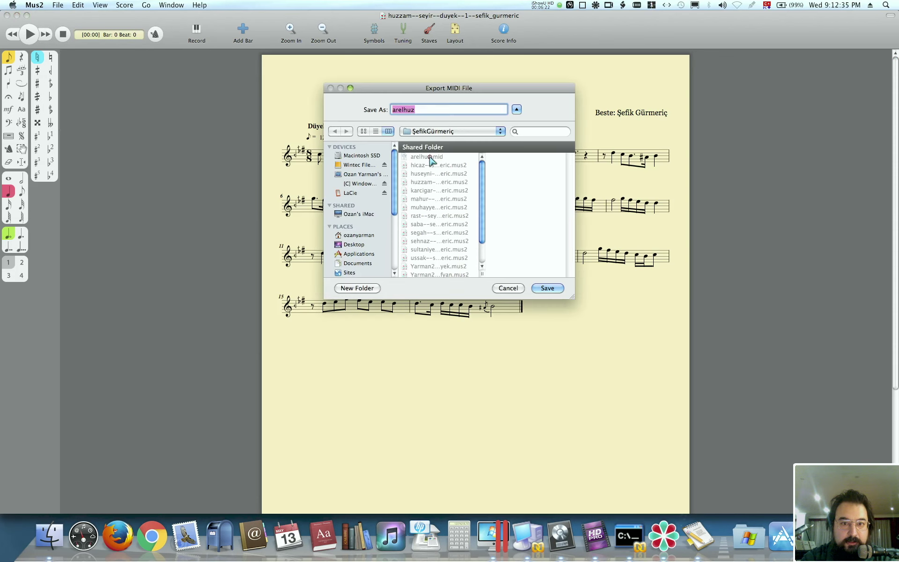
{"action": "key", "text": "Right"}
{"action": "type", "text": "2"}
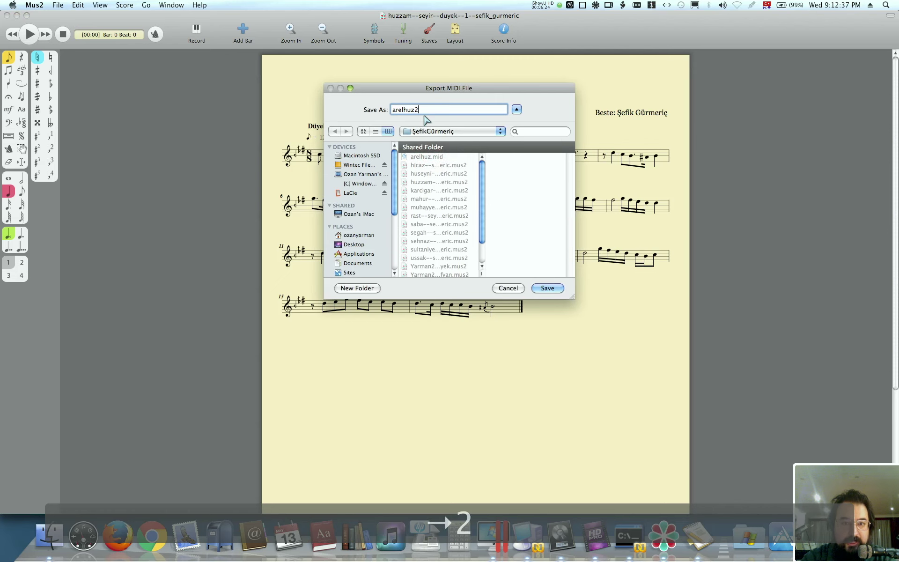
{"action": "left_click", "coordinate": [547, 288]}
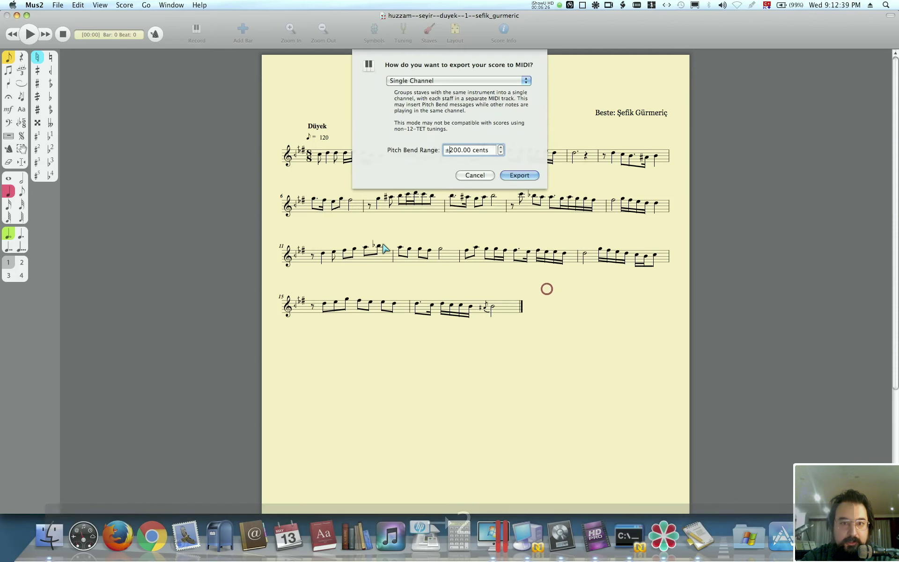
{"action": "left_click", "coordinate": [444, 81]}
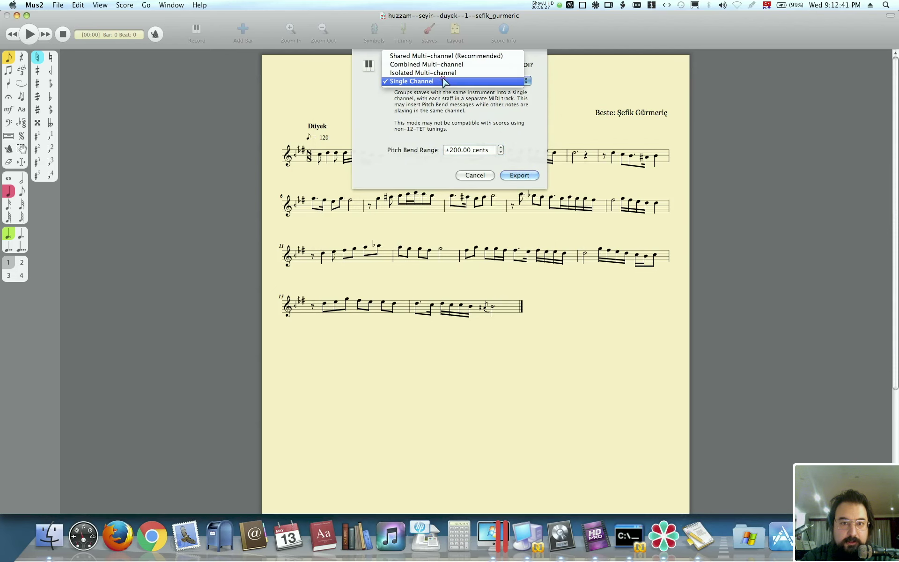
{"action": "left_click", "coordinate": [433, 72]}
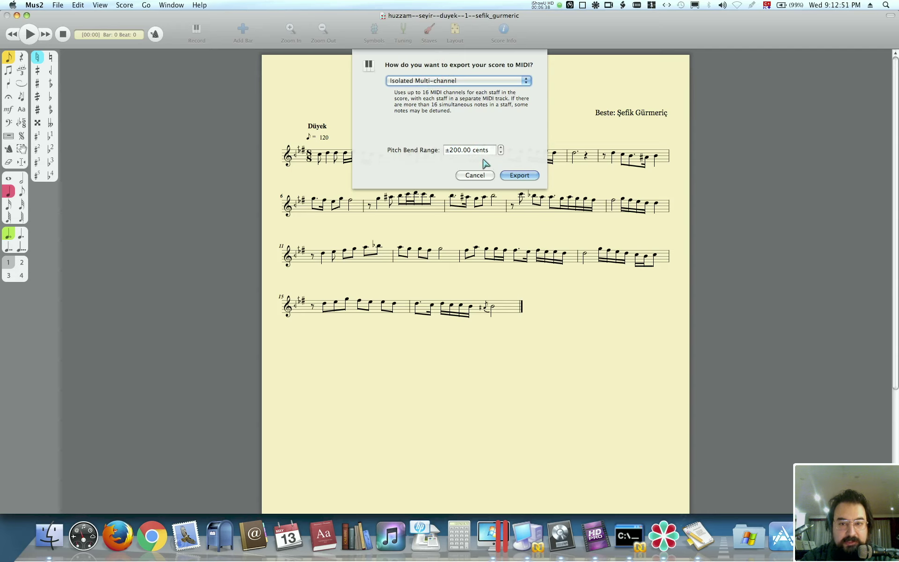
Step: Switch to Logic Pro and open the project's tuning settings
{"action": "left_click", "coordinate": [561, 535]}
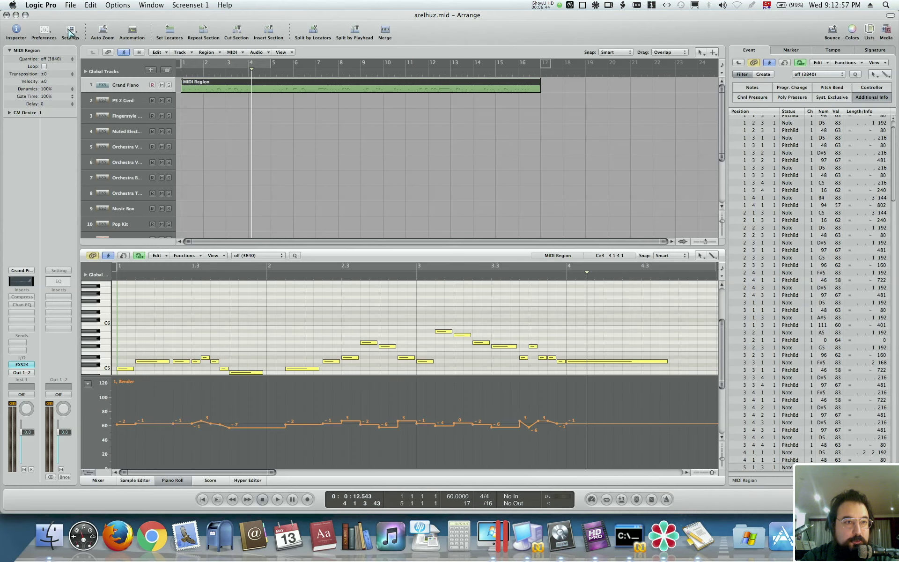
{"action": "left_click", "coordinate": [70, 32]}
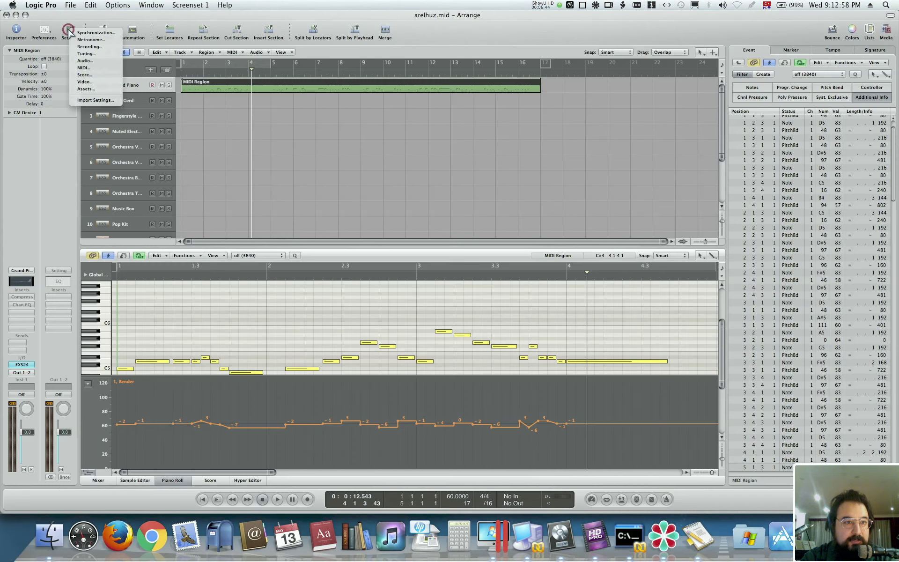
{"action": "left_click", "coordinate": [86, 53]}
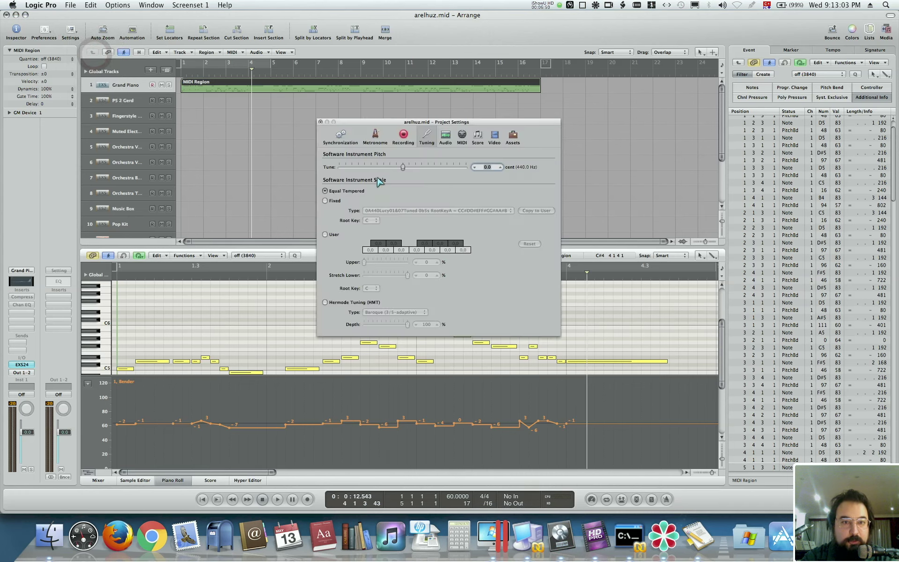